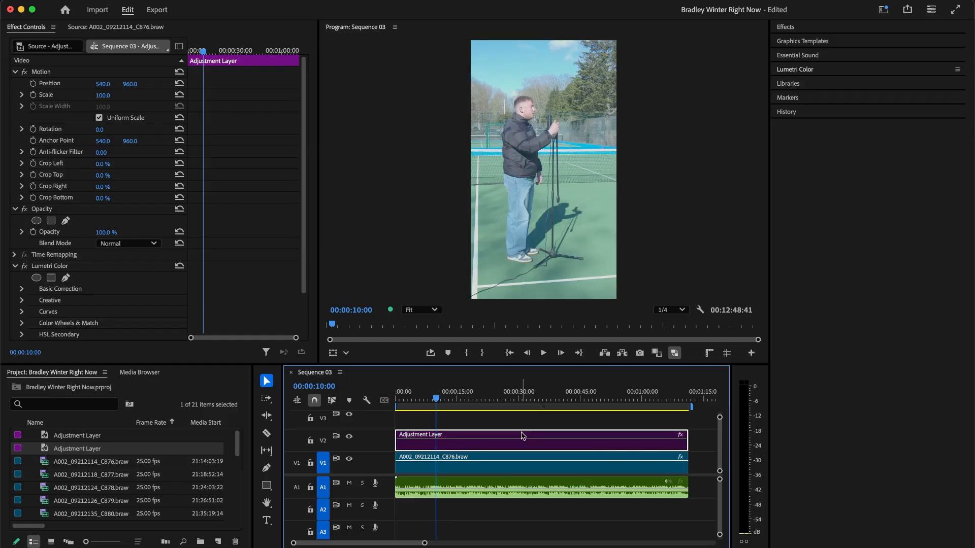
- Delete the adjustment layer on V2 and set the A002_09212114_C876.braw clip's Blackmagic RAW source settings to decode using Clip
key(Delete)
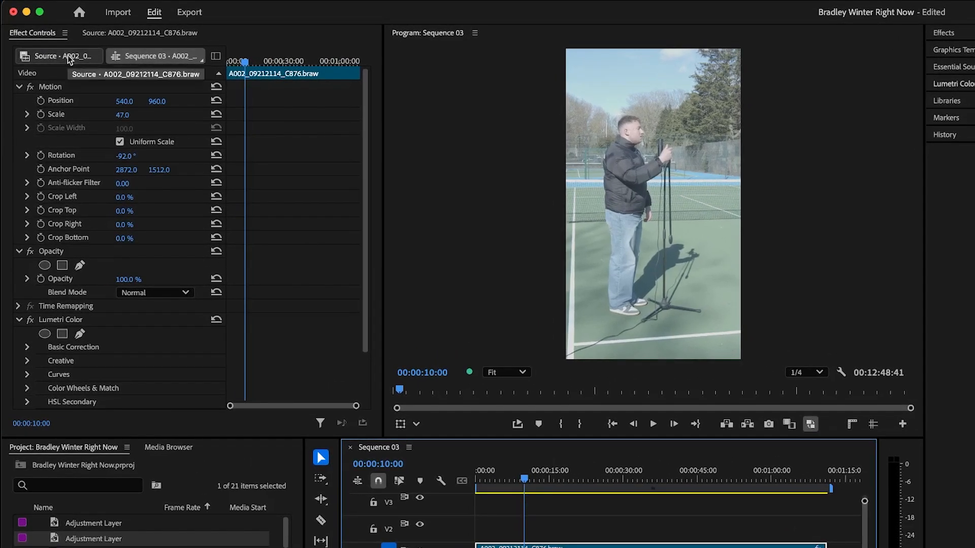
click(68, 55)
click(178, 101)
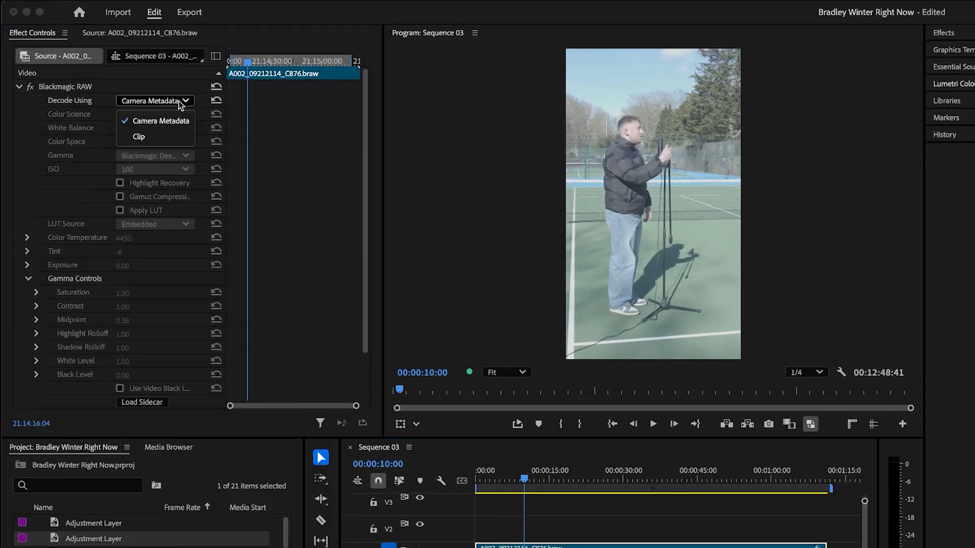
click(147, 136)
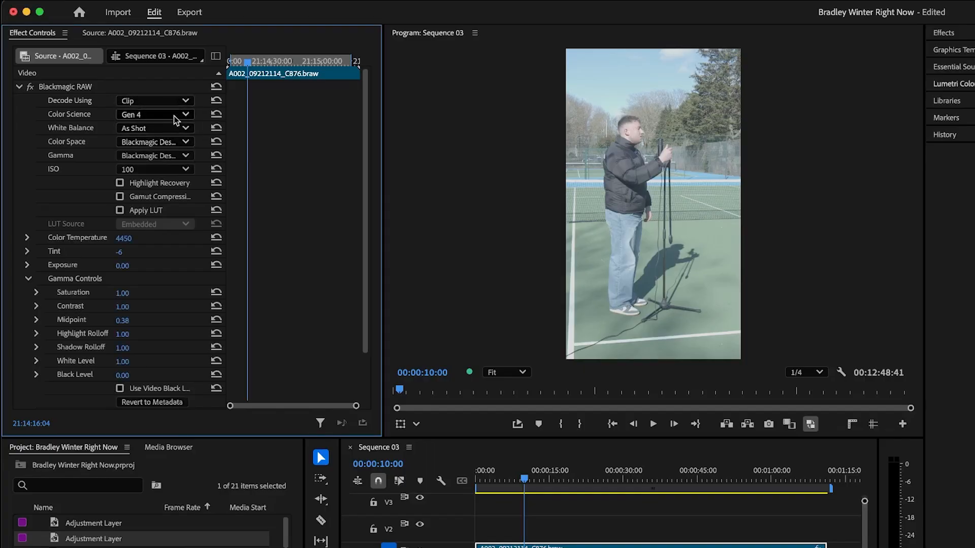
- Set the clip's Blackmagic RAW color space to Rec.709 and enable Highlight Recovery
click(179, 142)
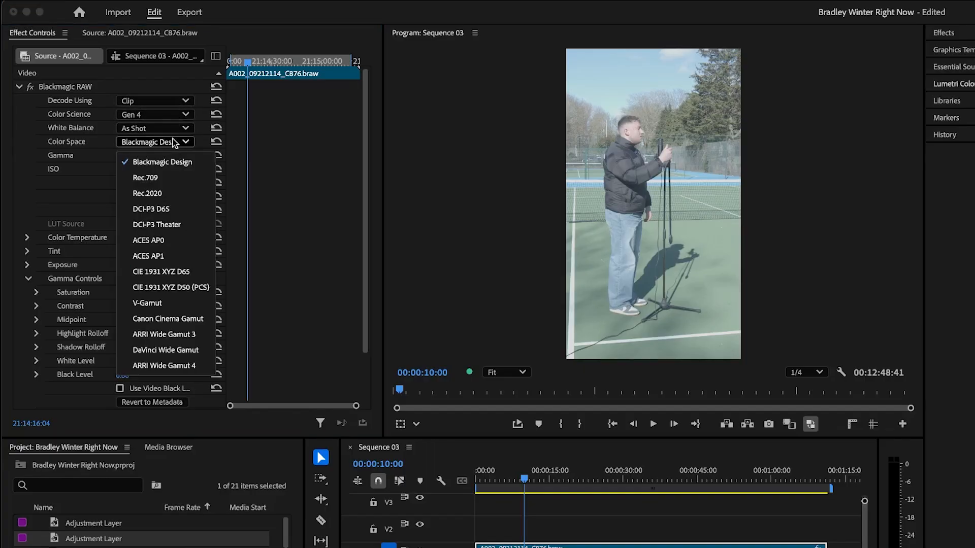
click(153, 178)
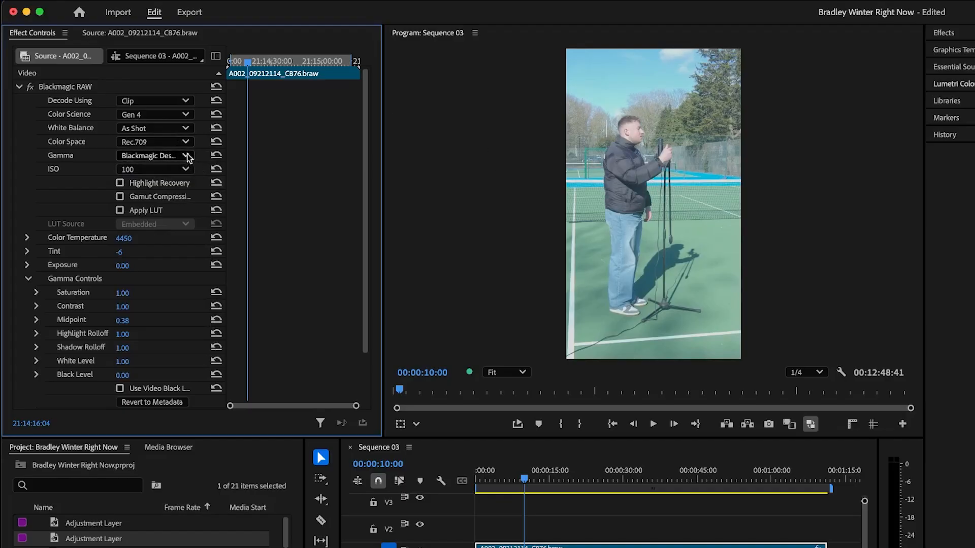
click(120, 181)
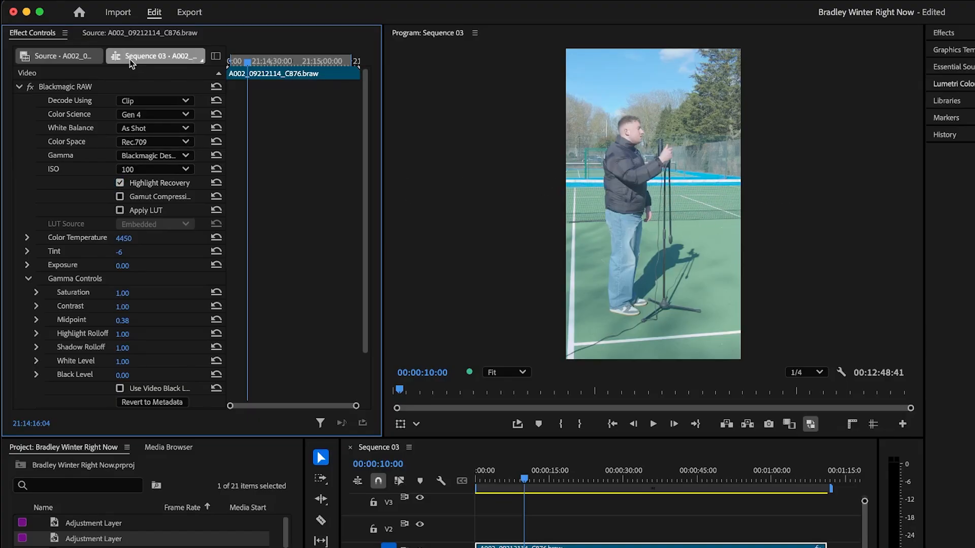
- Return to the clip's sequence effect settings and display the Lumetri Scopes
click(155, 55)
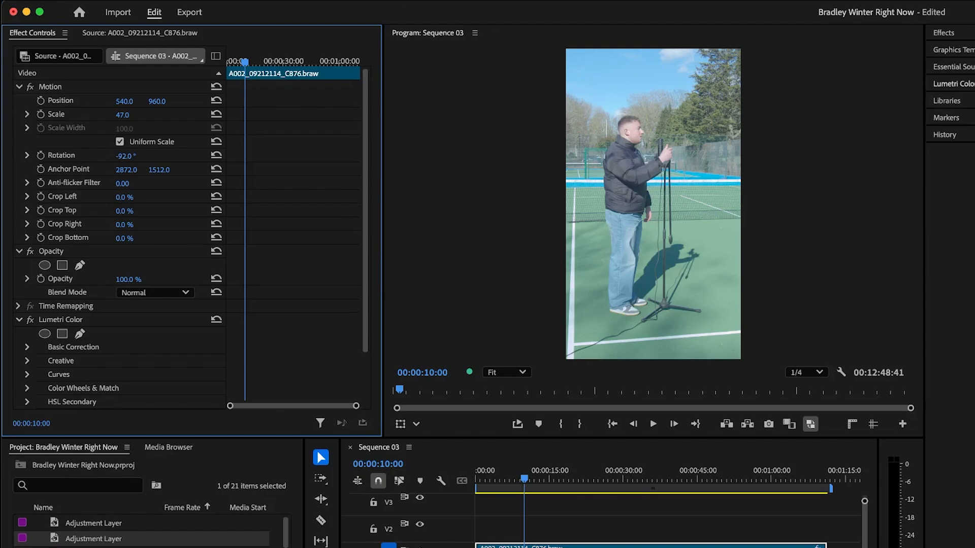
click(409, 1)
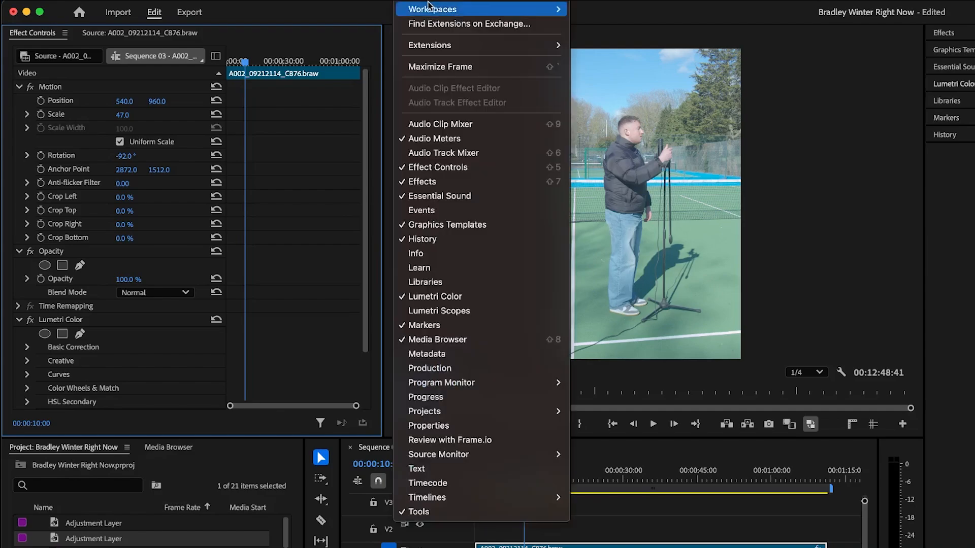
click(465, 313)
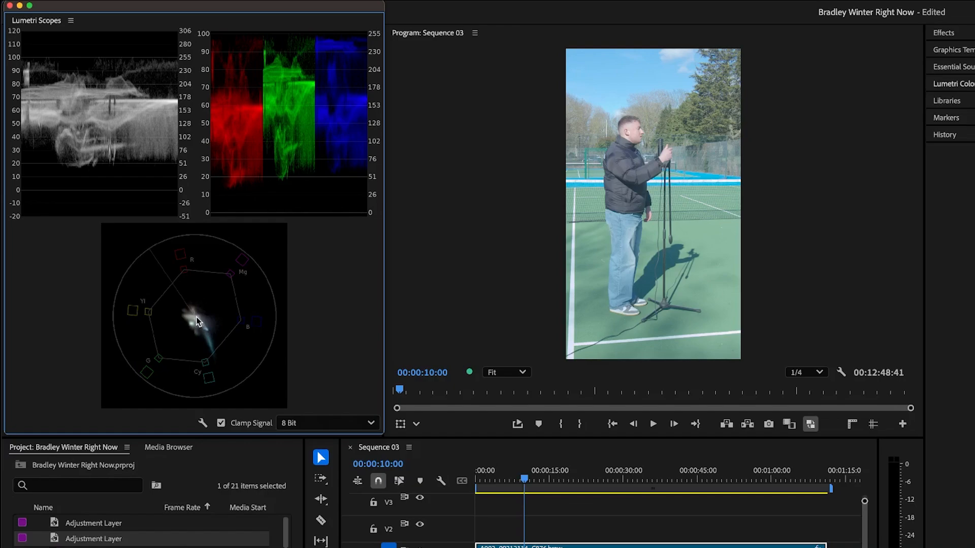
- In the clip's Lumetri Basic Correction, set Blacks to -100, Whites to -16.7, Shadows to -76.7, Highlights to 16.7 and Contrast to 31.1
click(579, 512)
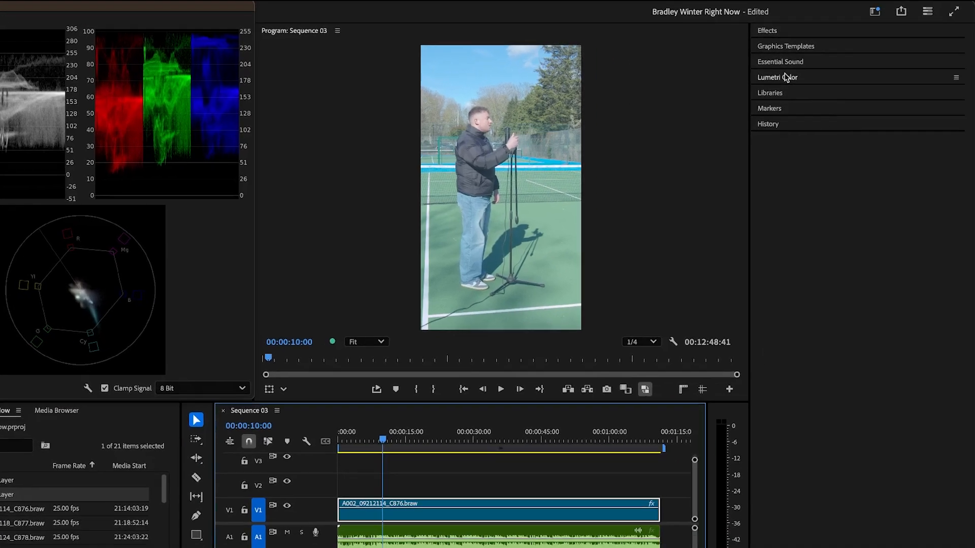
click(786, 77)
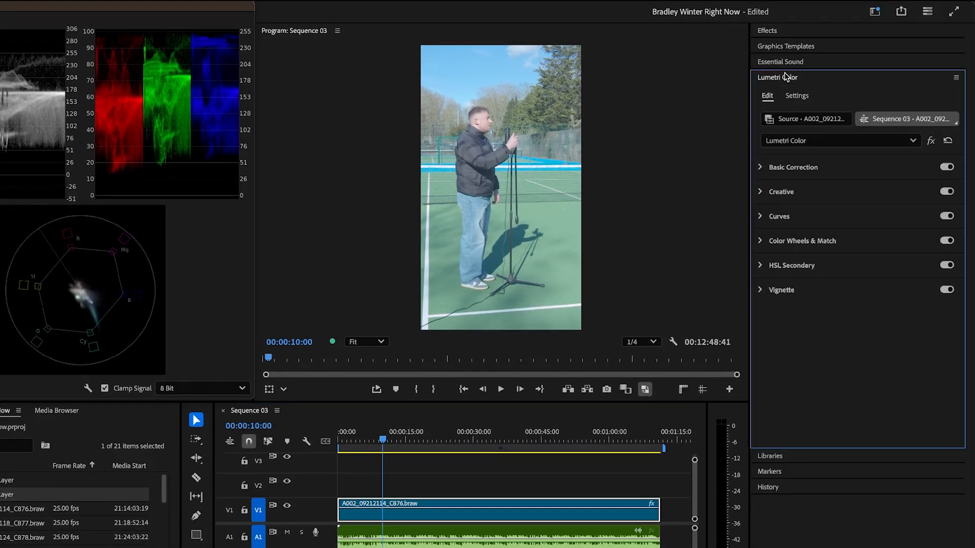
click(758, 167)
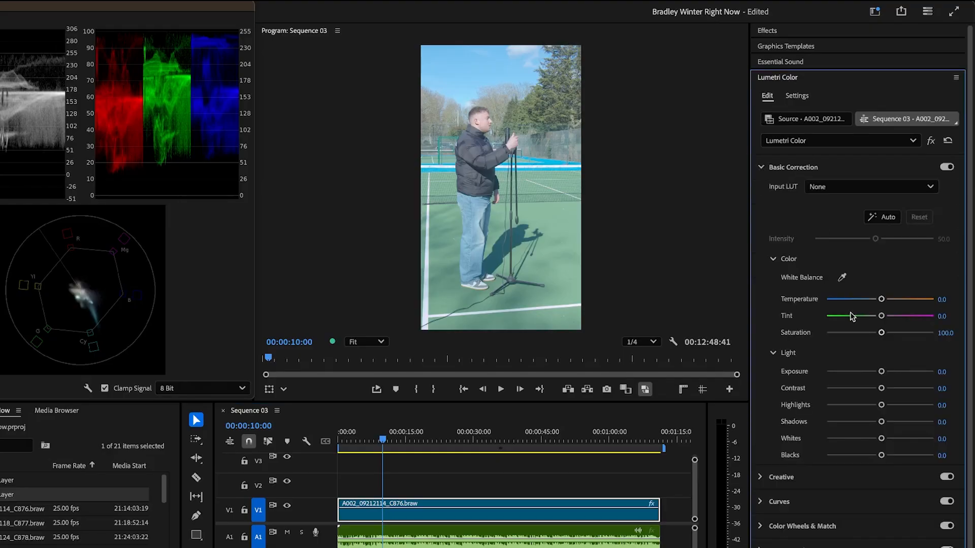
scroll(852, 330, up, 1)
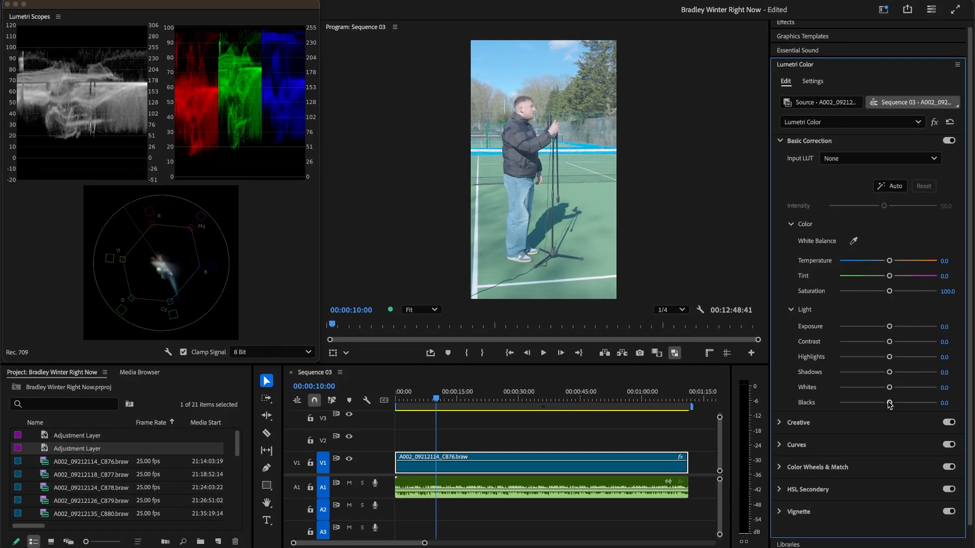
drag(889, 403, 827, 410)
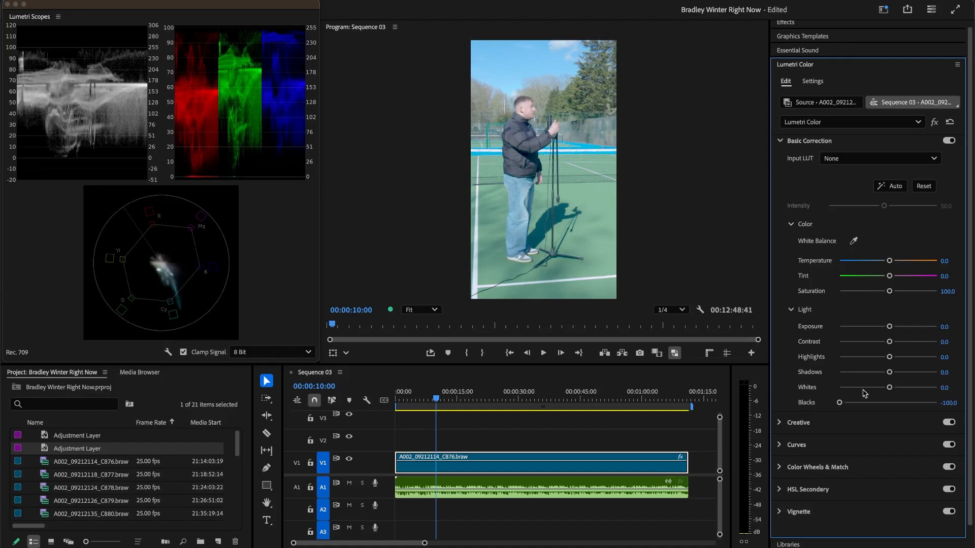
drag(890, 389, 903, 345)
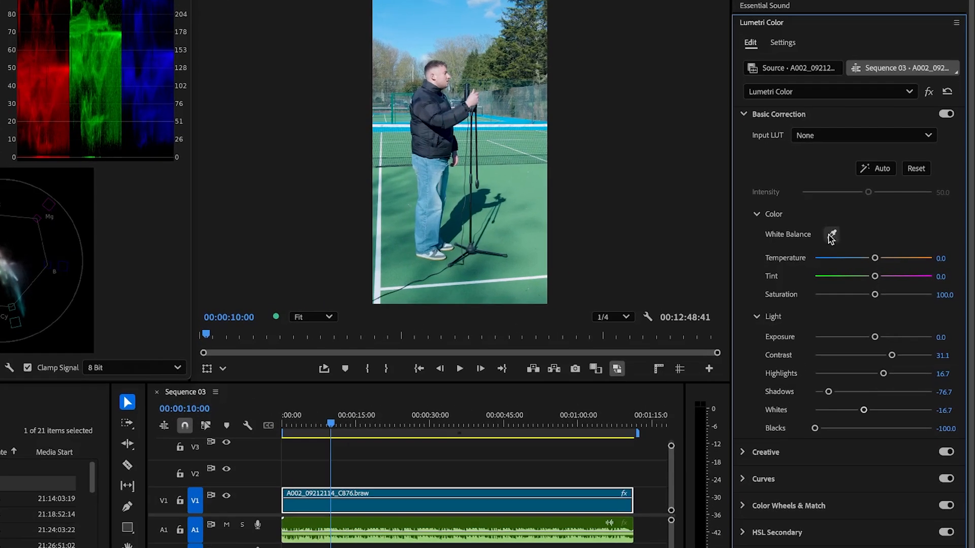
- Sample the white balance from the background beside the microphone and raise the clip's Saturation to 115.6
click(833, 235)
click(493, 122)
scroll(845, 367, down, 1)
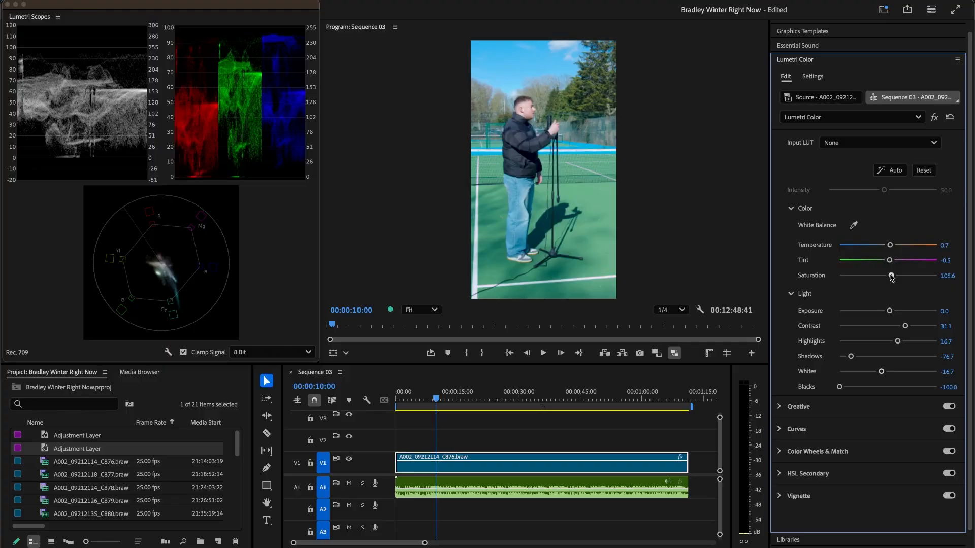
drag(887, 277, 893, 278)
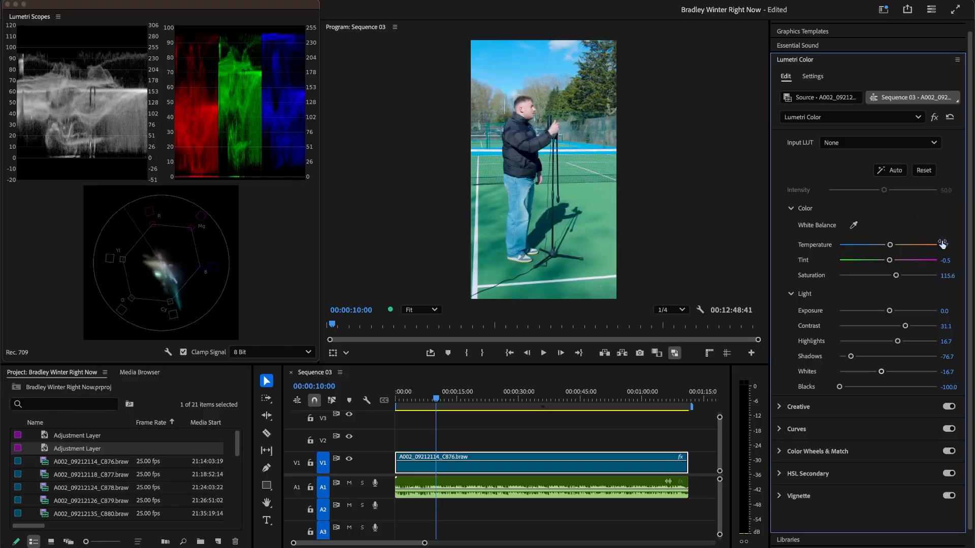
- Bypass and re-enable the clip's Lumetri effect to compare the image with and without the correction
click(935, 117)
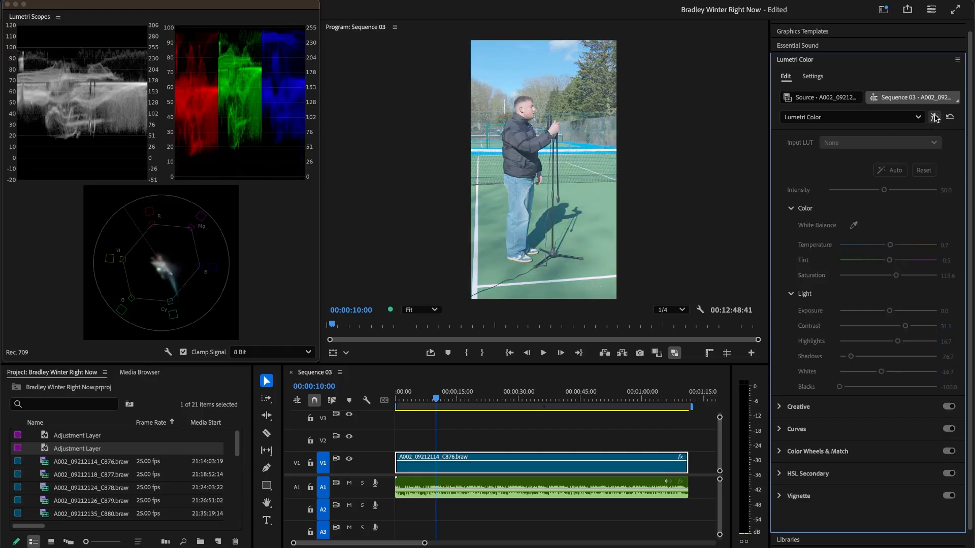
click(934, 118)
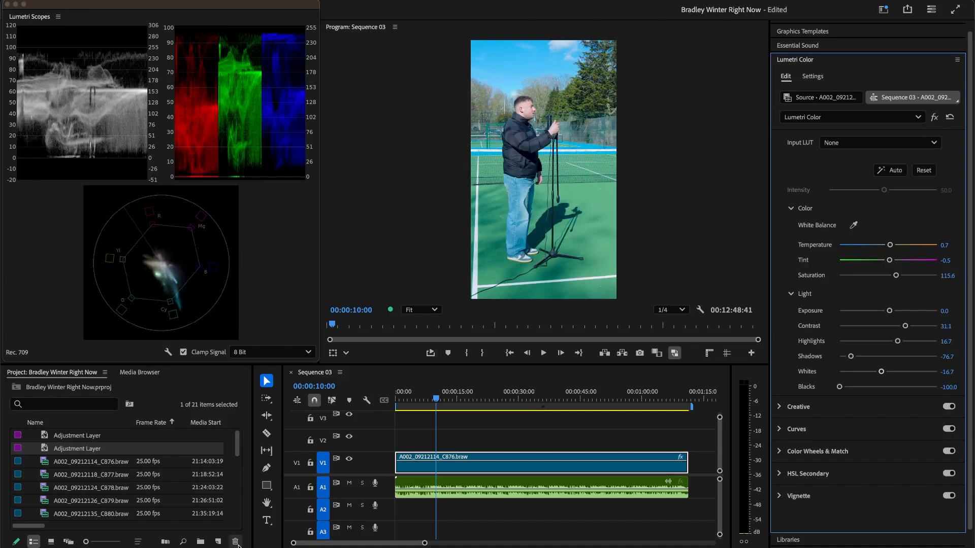
- Place an adjustment layer on V2 above the clip, extend it to the clip's full length and select it
click(218, 542)
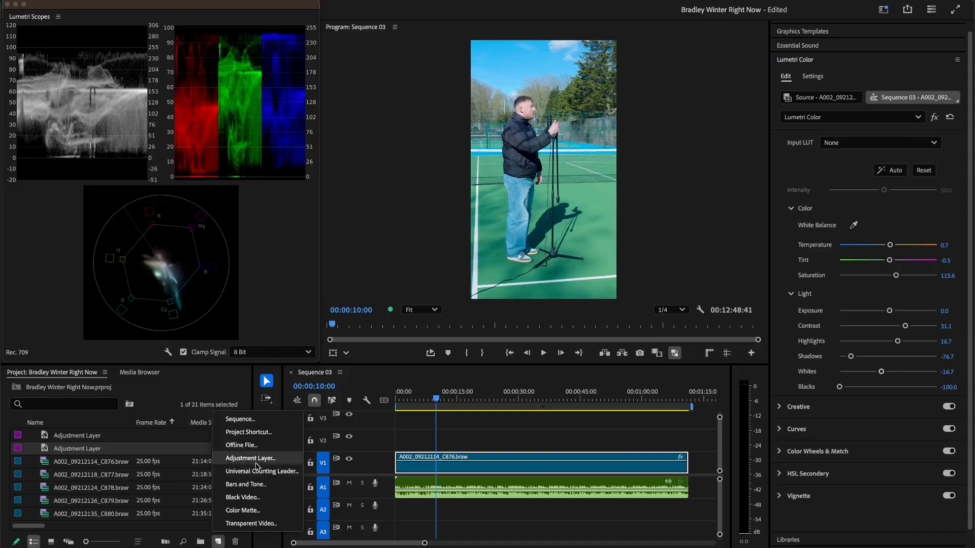
click(84, 457)
drag(79, 451, 688, 447)
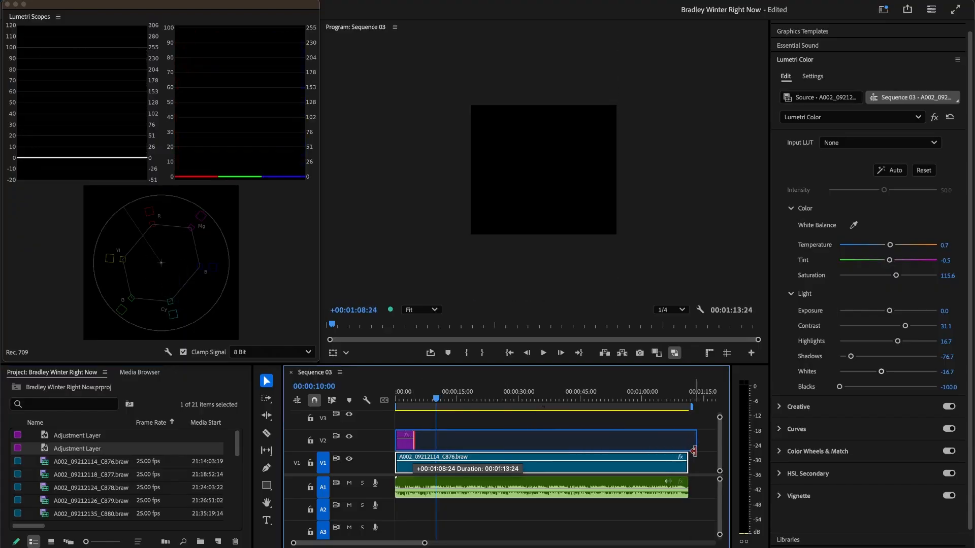
click(459, 447)
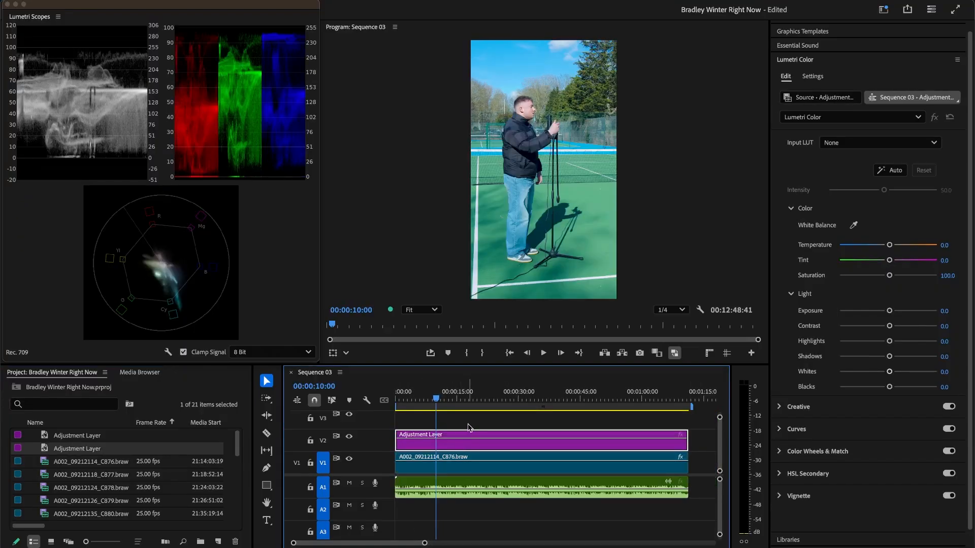
- Shape an S-curve on the adjustment layer's white RGB curve, anchoring the shadows, lowering the midtones and raising the highlights
click(786, 429)
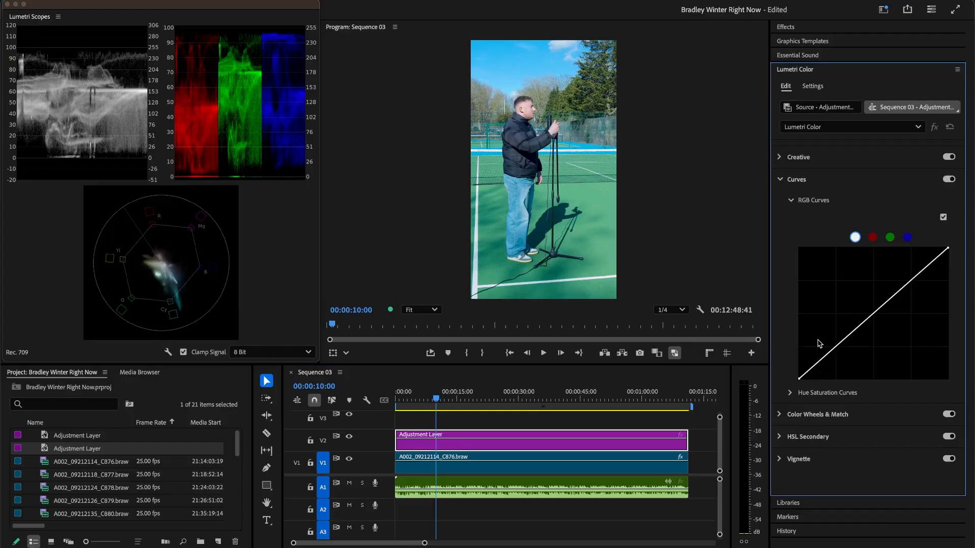
drag(813, 368, 810, 371)
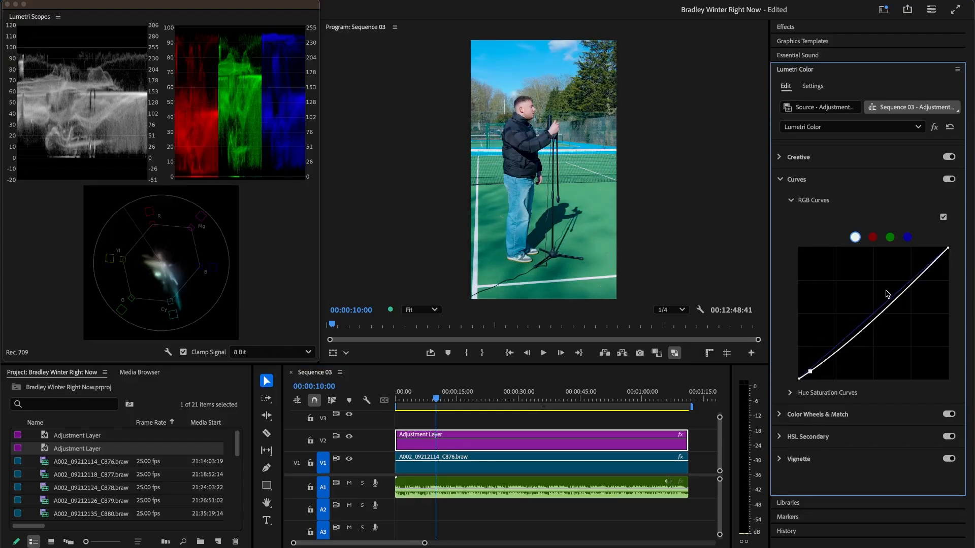
drag(881, 318, 880, 325)
click(930, 270)
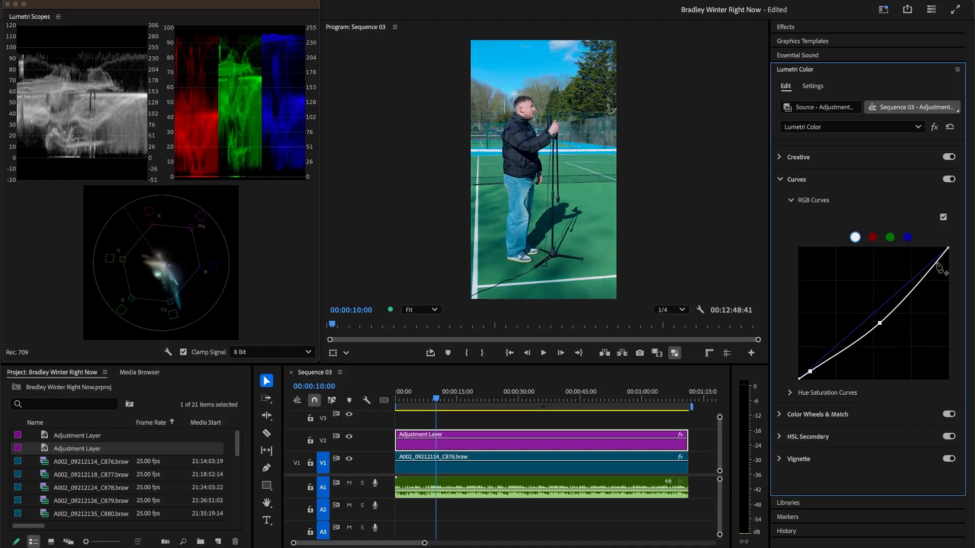
drag(930, 272, 923, 268)
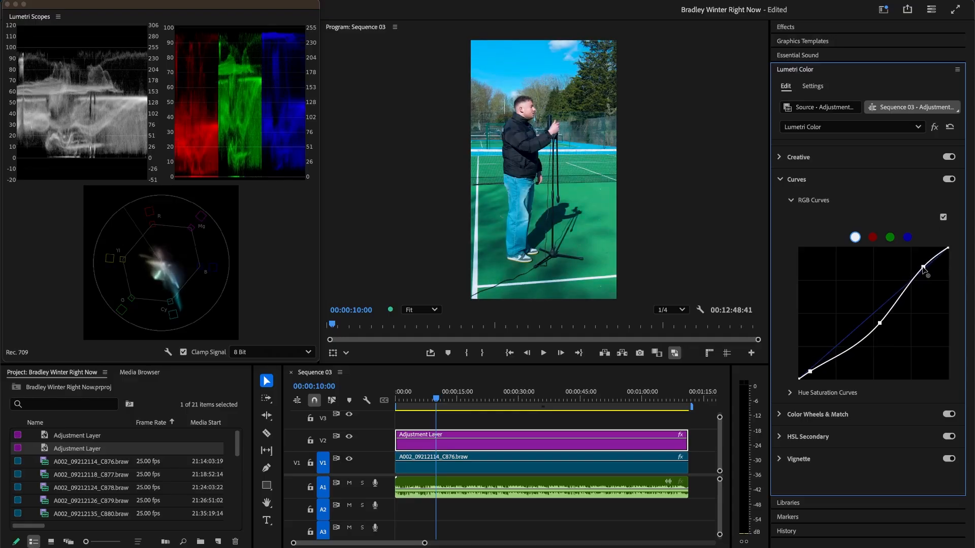
click(880, 323)
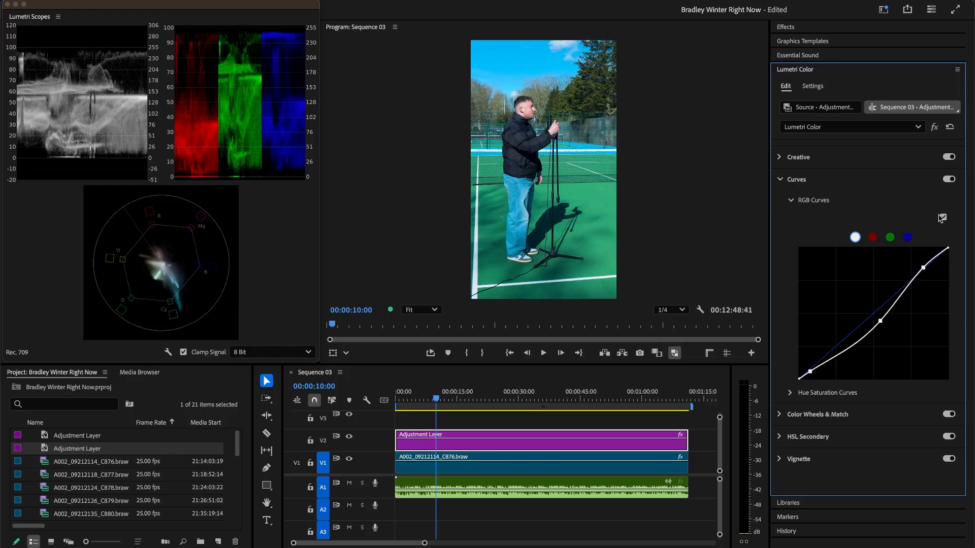
- Toggle the Curves adjustment off and on repeatedly to compare the image with and without the contrast curve
click(949, 180)
click(950, 179)
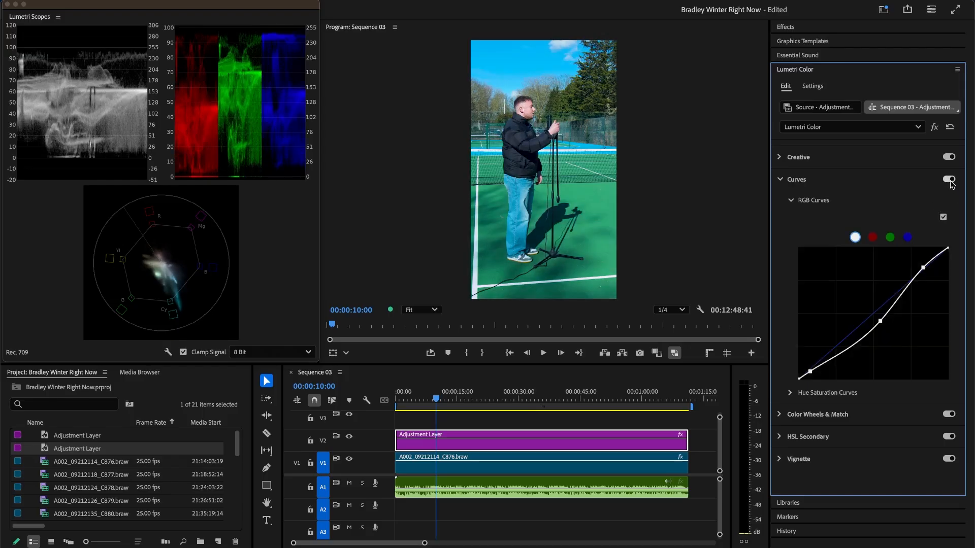
click(949, 180)
click(949, 181)
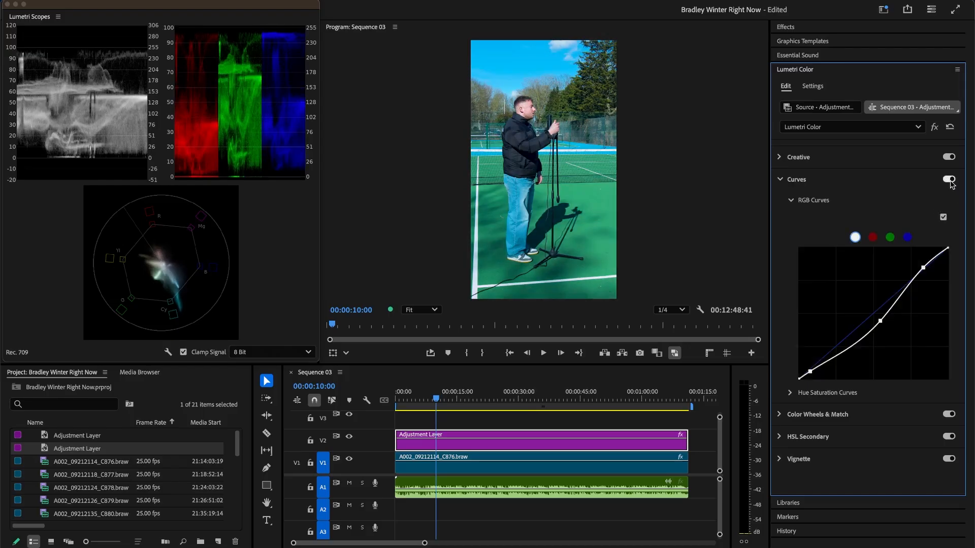
click(950, 180)
click(950, 180)
- Try an HSL Secondary key on the blues, widening the hue range and trimming the lowest saturation and luminance
click(781, 438)
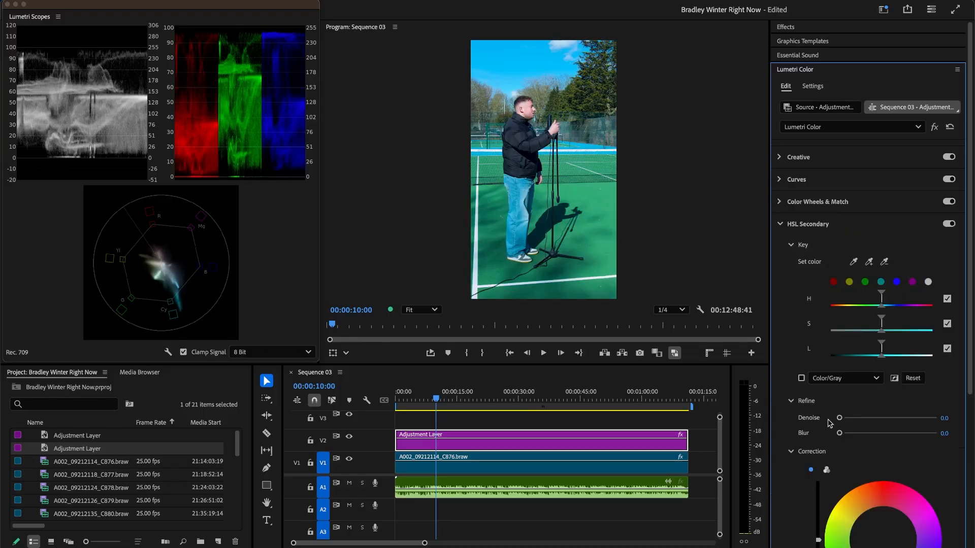
click(897, 282)
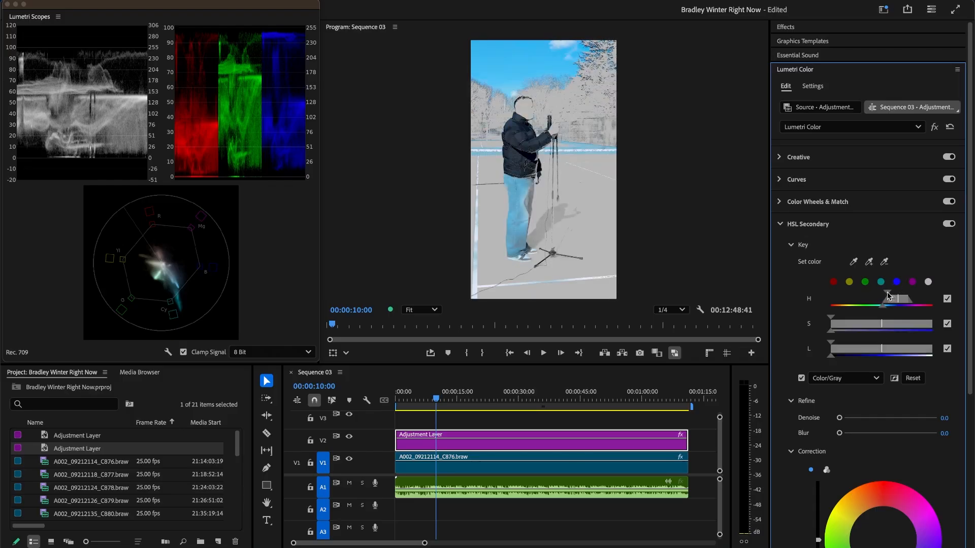
drag(882, 296, 842, 326)
drag(832, 346, 833, 348)
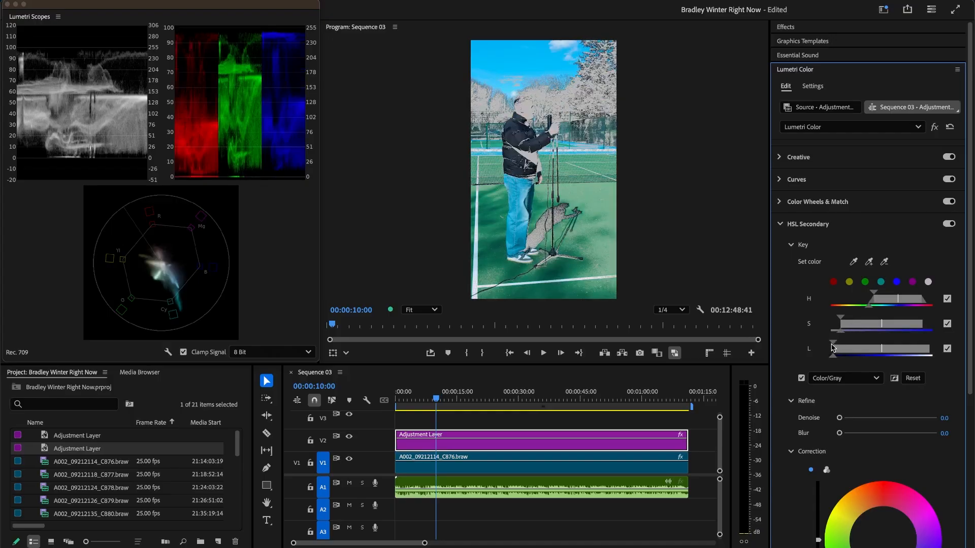
- Key the greens in HSL Secondary, extending the hue range toward blue and excluding the lowest saturation and luminance values
click(866, 282)
drag(874, 295, 888, 297)
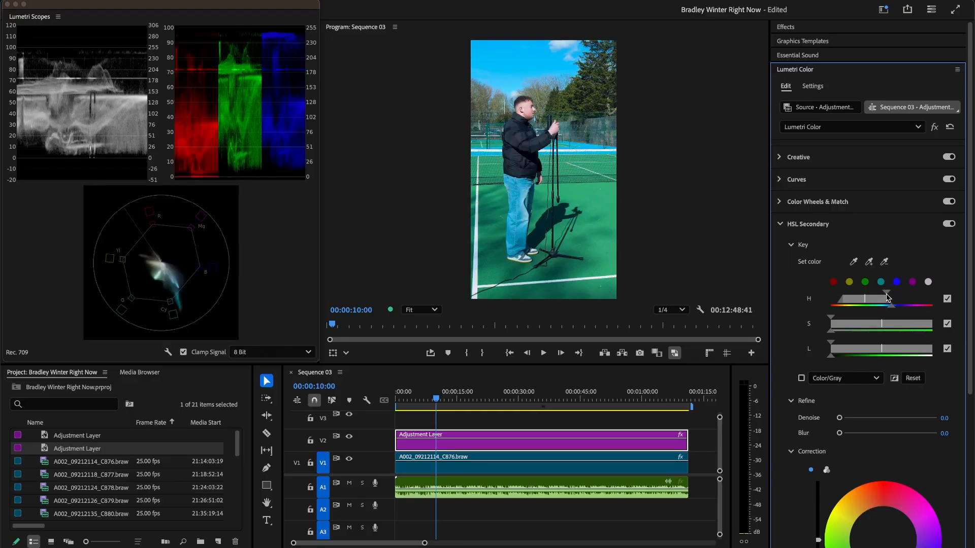
drag(833, 315, 838, 348)
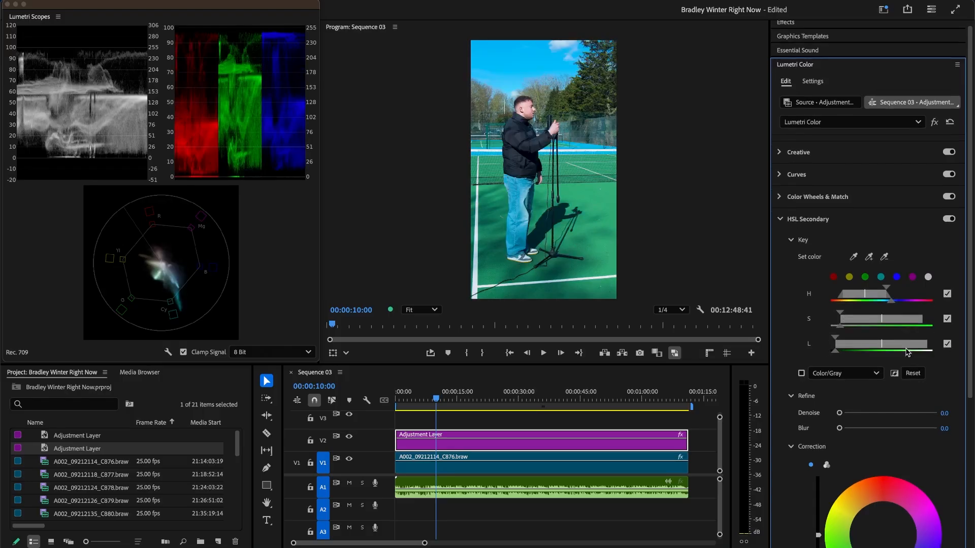
scroll(974, 307, down, 2)
drag(974, 308, 974, 427)
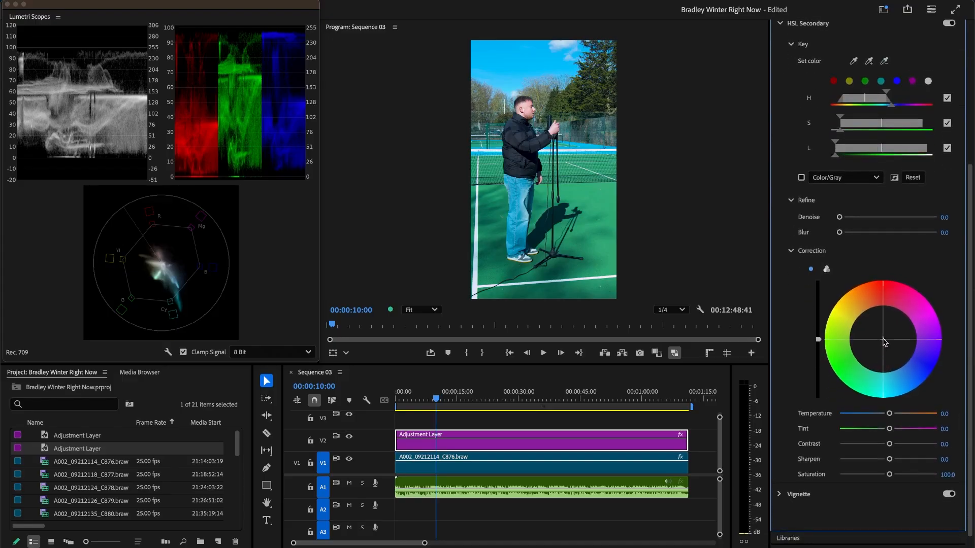
- Shift the keyed greens toward cyan in the HSL Secondary correction, with contrast at 8.9 and saturation at 95.6
drag(884, 341, 885, 364)
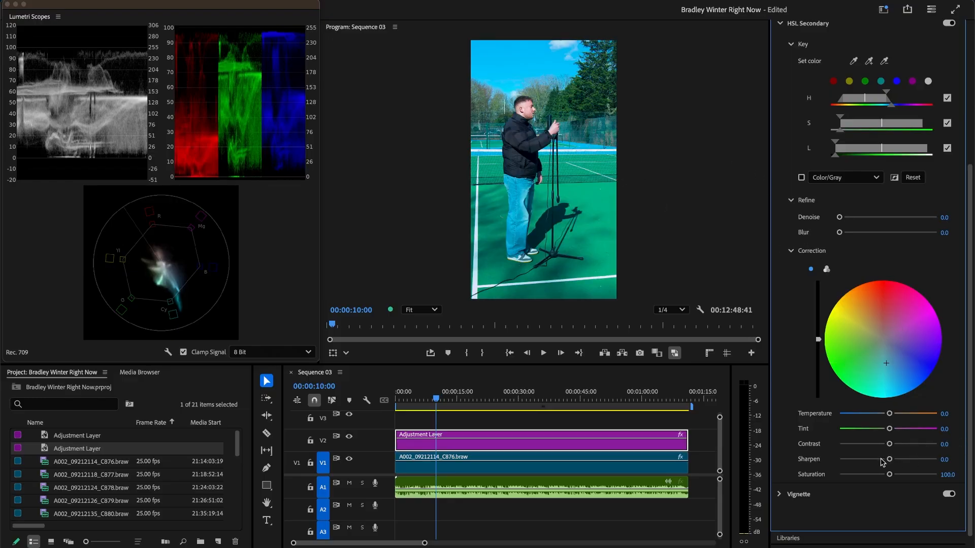
drag(889, 446, 886, 478)
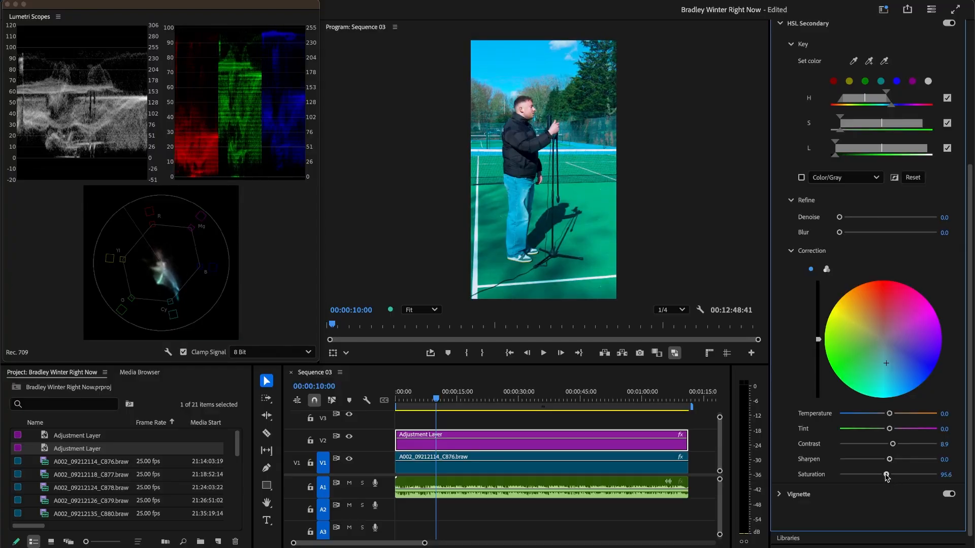
- Toggle the adjustment layer off and on repeatedly to compare the footage with and without the curves and green correction
click(619, 450)
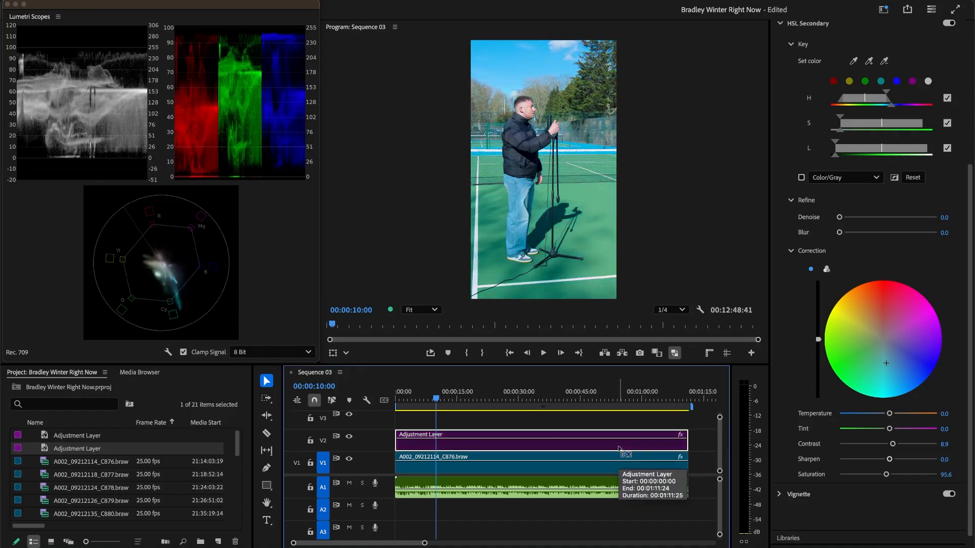
key(shift+super+e)
key(shift+super+e)
key(shift+super+e)
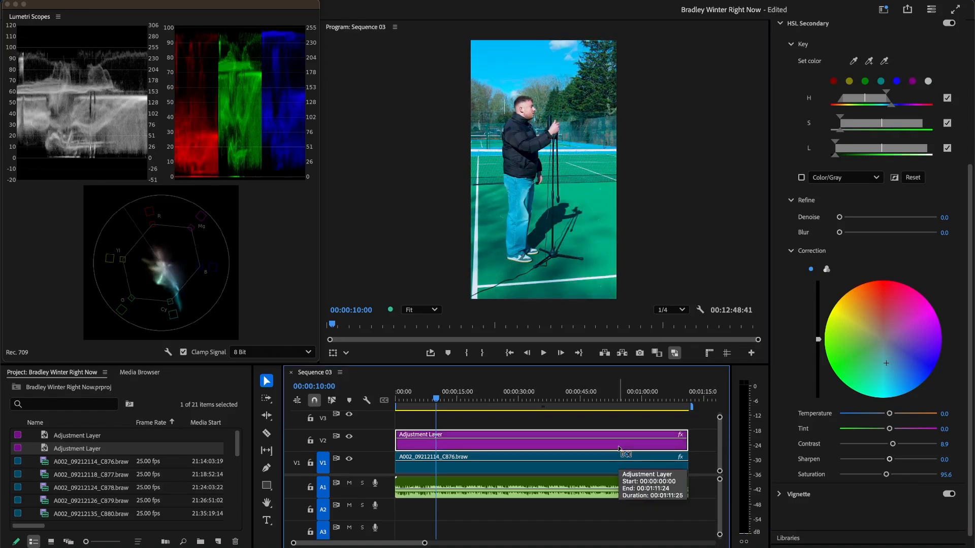
key(shift+super+e)
key(shift+super+e)
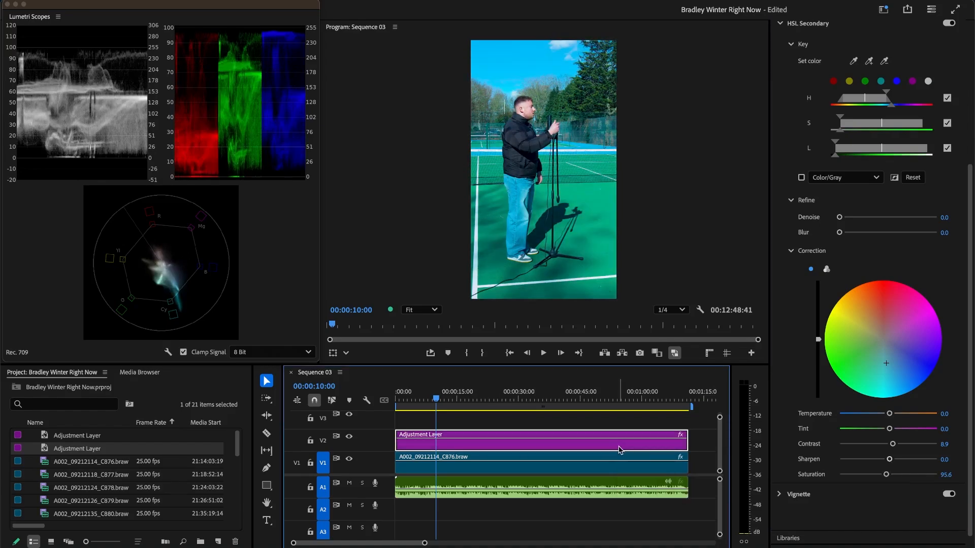
- Set the adjustment layer's Creative adjustments to Sharpen 22.2 and Vibrance 10.0
scroll(805, 170, up, 5)
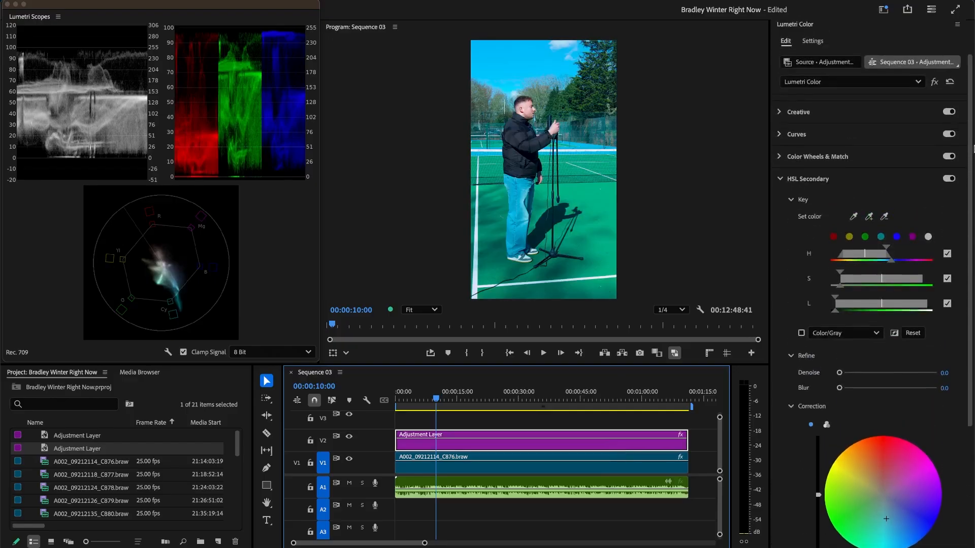
click(797, 160)
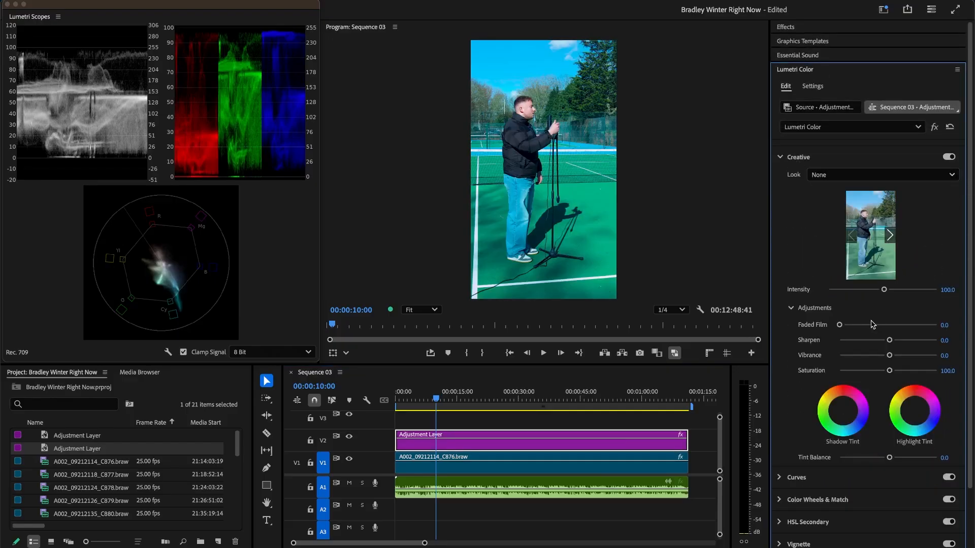
mouse_move(889, 339)
mouse_down()
mouse_move(898, 341)
mouse_move(892, 356)
mouse_up()
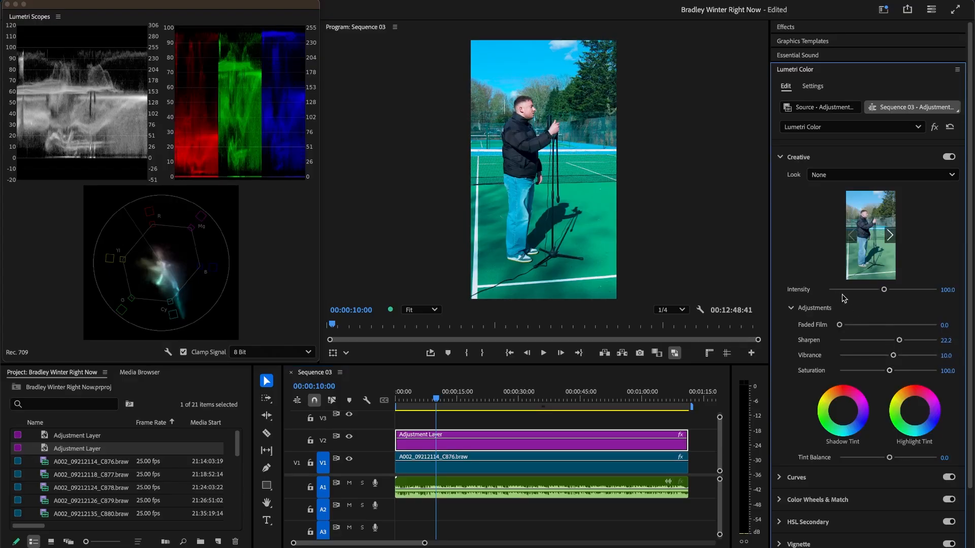
- Disable and re-enable the adjustment layer to compare the footage with and without the sharpened, more vibrant grade
click(518, 446)
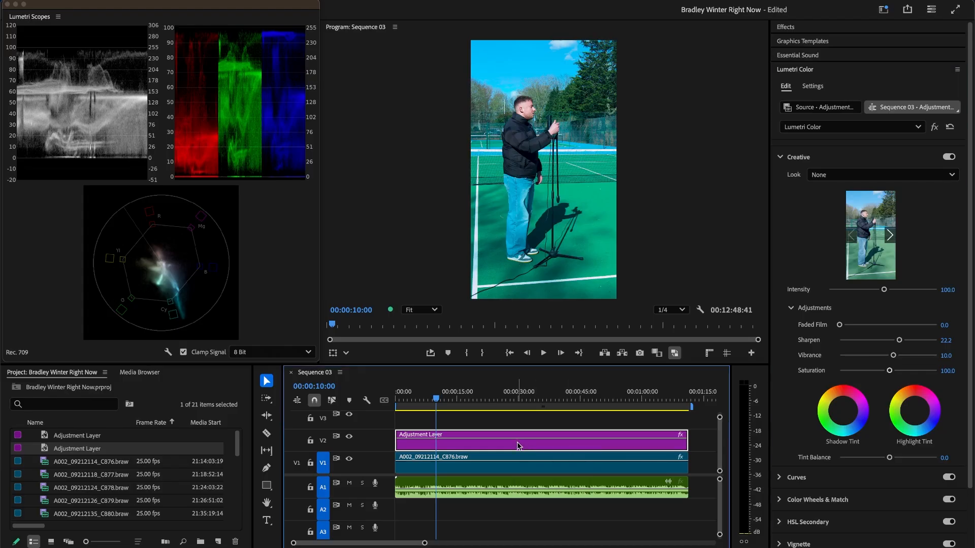
key(shift+super+e)
key(shift+super+e)
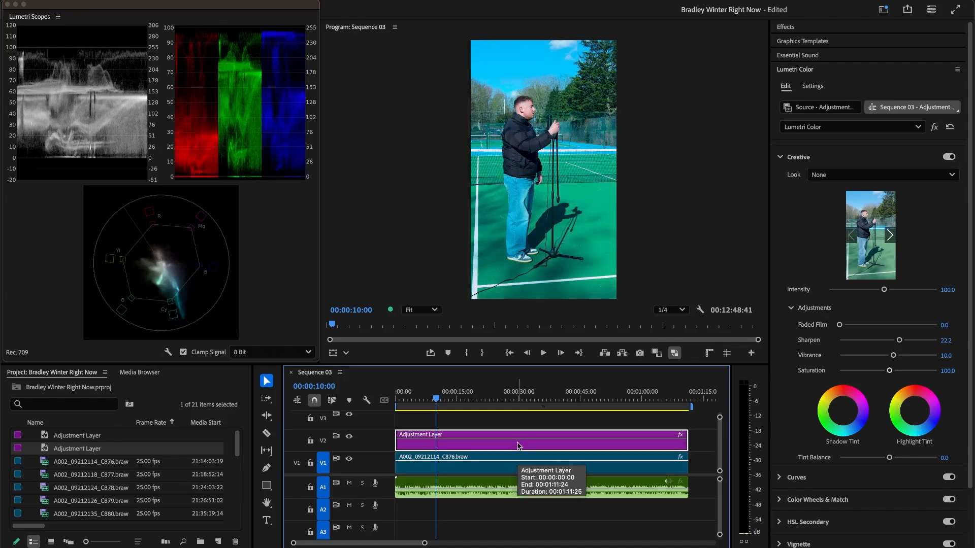